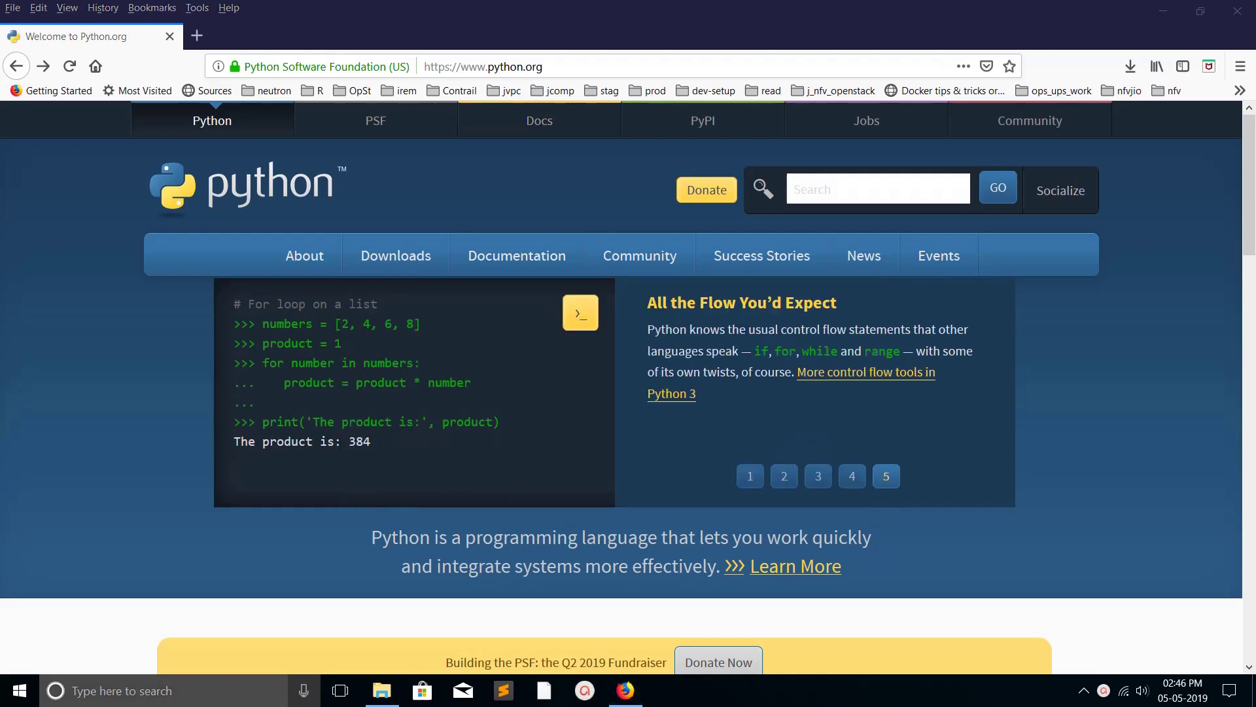
Step: Open Command Prompt by searching 'cmd' from the Start menu
{"action": "key", "text": "super"}
{"action": "type", "text": "cmd"}
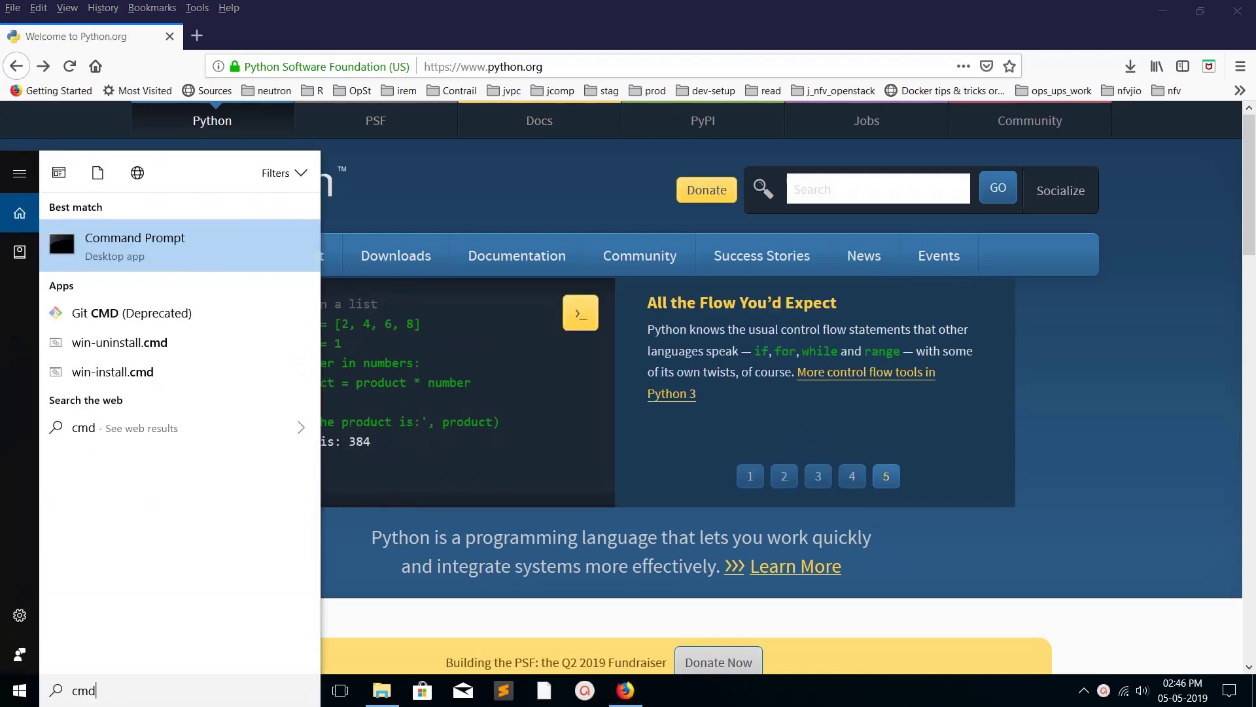
{"action": "key", "text": "Return"}
{"action": "left_click", "coordinate": [322, 269]}
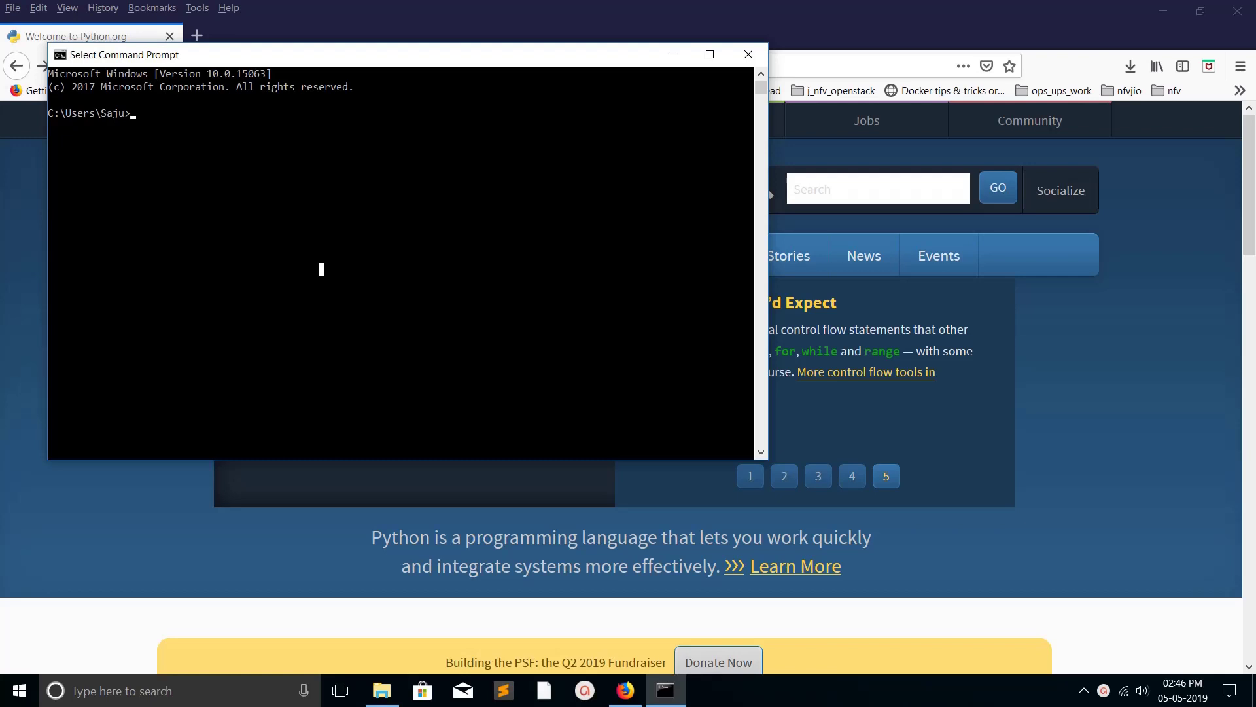
{"action": "type", "text": "python"}
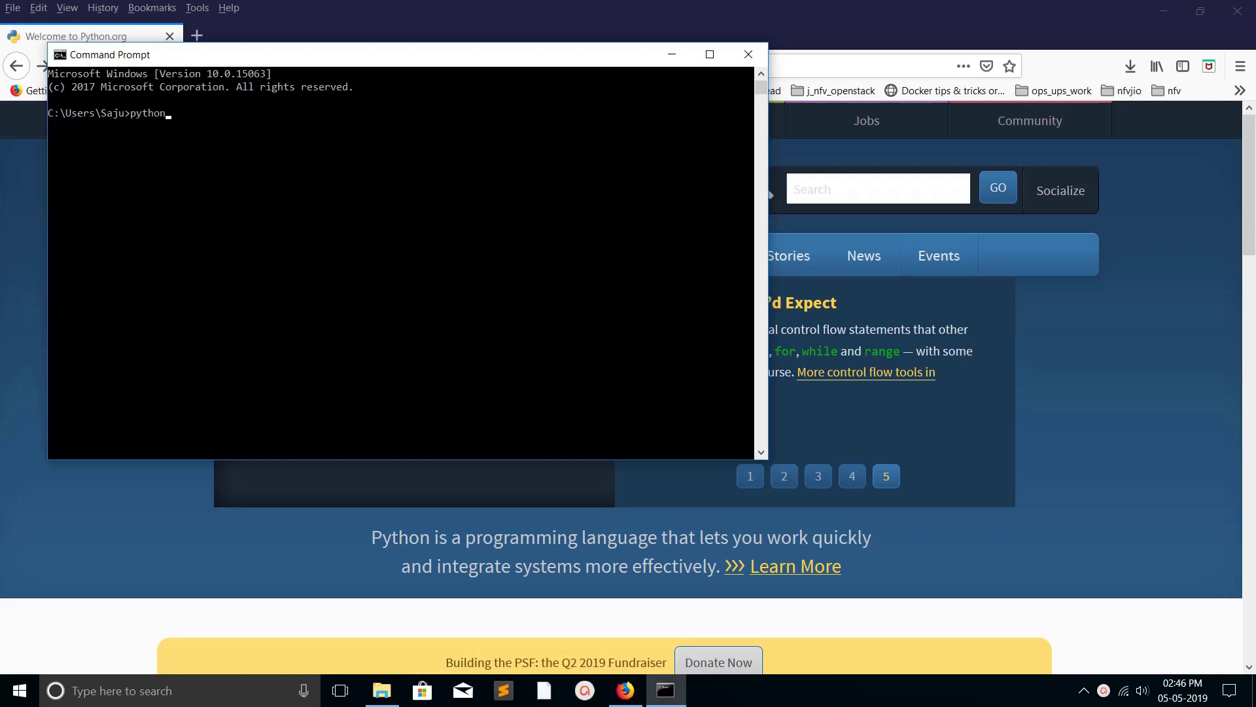
Step: Launch Python 3.7.3 from the prompt, then quit() back to the shell
{"action": "key", "text": "Return"}
{"action": "key", "text": "Return"}
{"action": "key", "text": "Return"}
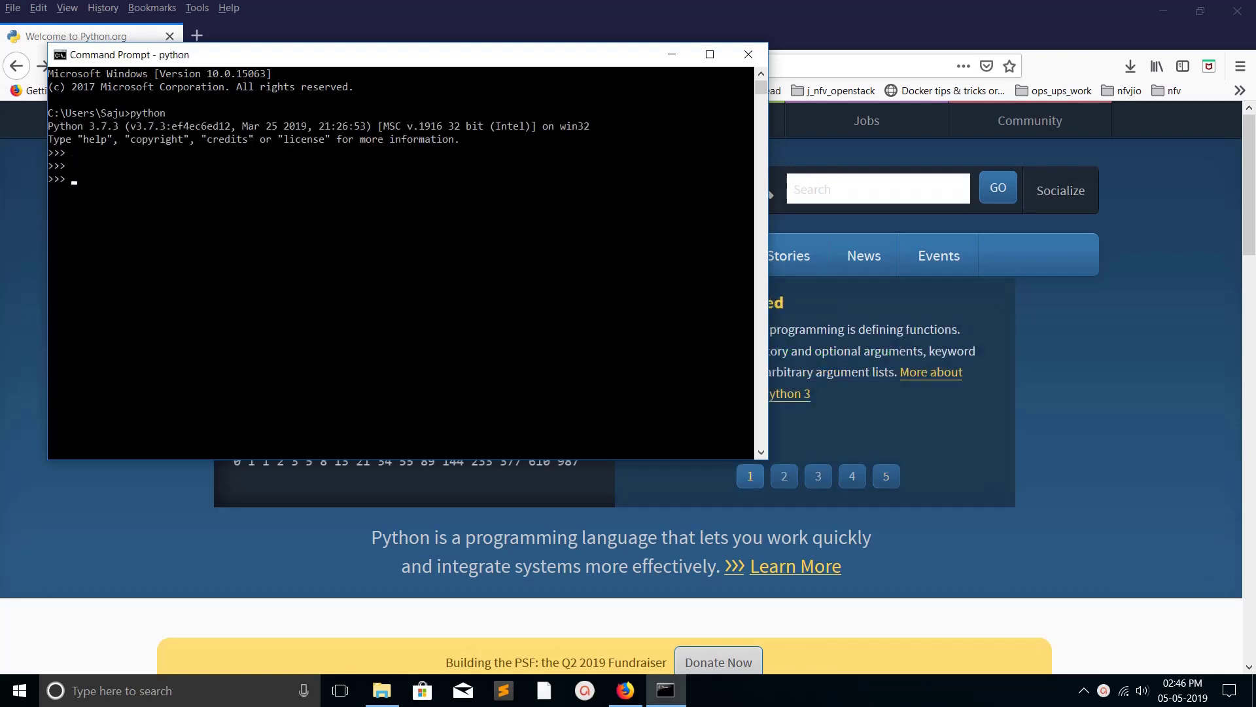
{"action": "type", "text": "quit()"}
{"action": "key", "text": "Return"}
{"action": "key", "text": "Return"}
{"action": "key", "text": "Return"}
{"action": "key", "text": "Return"}
{"action": "key", "text": "Return"}
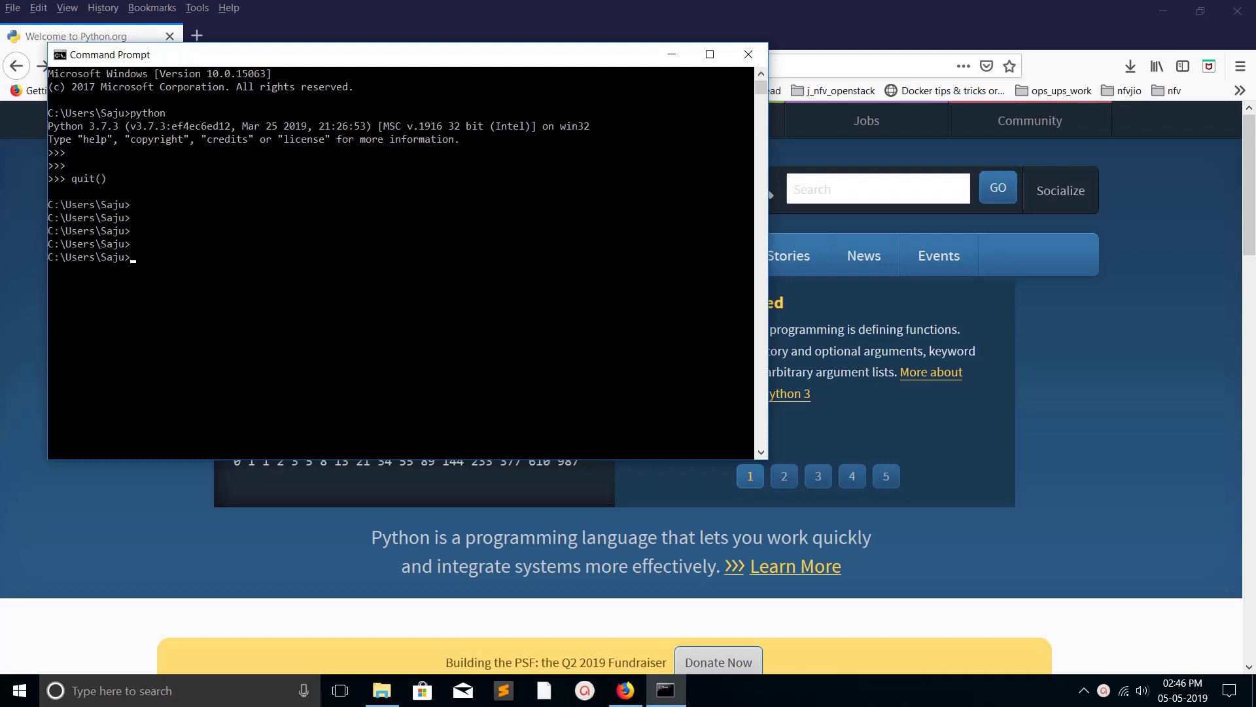
{"action": "key", "text": "Return"}
{"action": "type", "text": "w"}
{"action": "type", "text": "here pyth"}
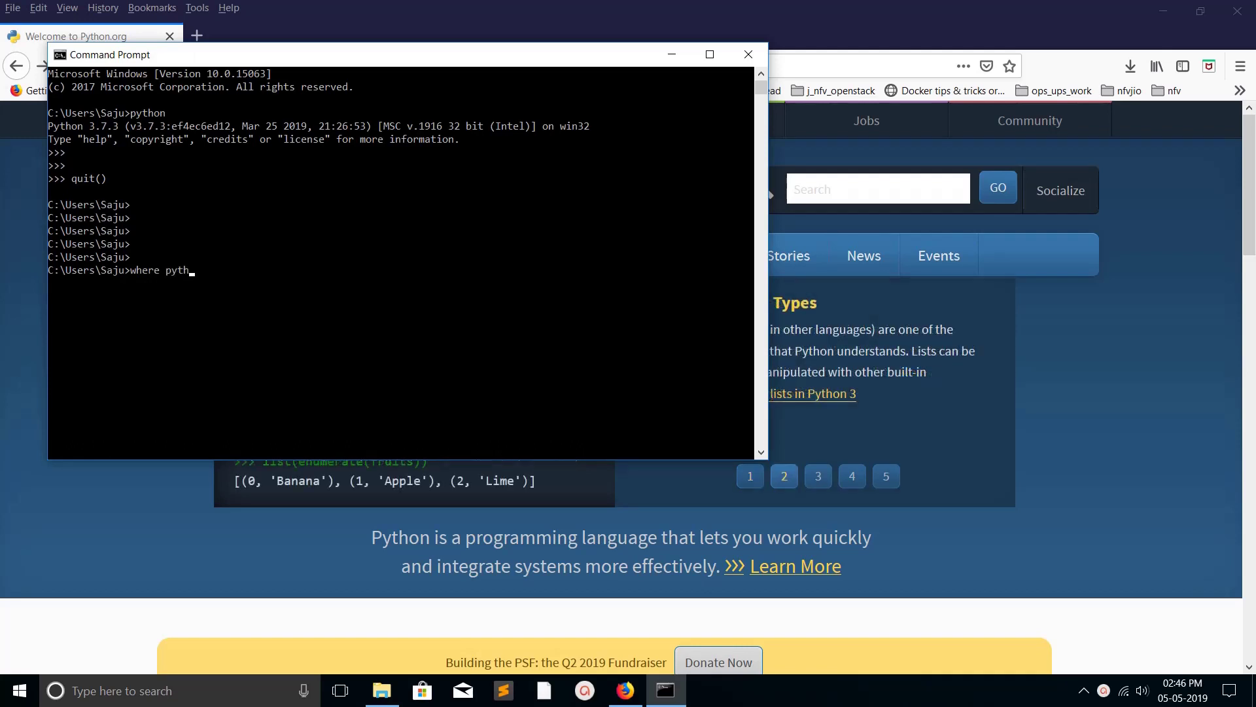
{"action": "type", "text": "on"}
Step: Run 'where python' to show python.exe under AppData\Local\Programs\Python\Python37-32
{"action": "key", "text": "Return"}
{"action": "key", "text": "Return"}
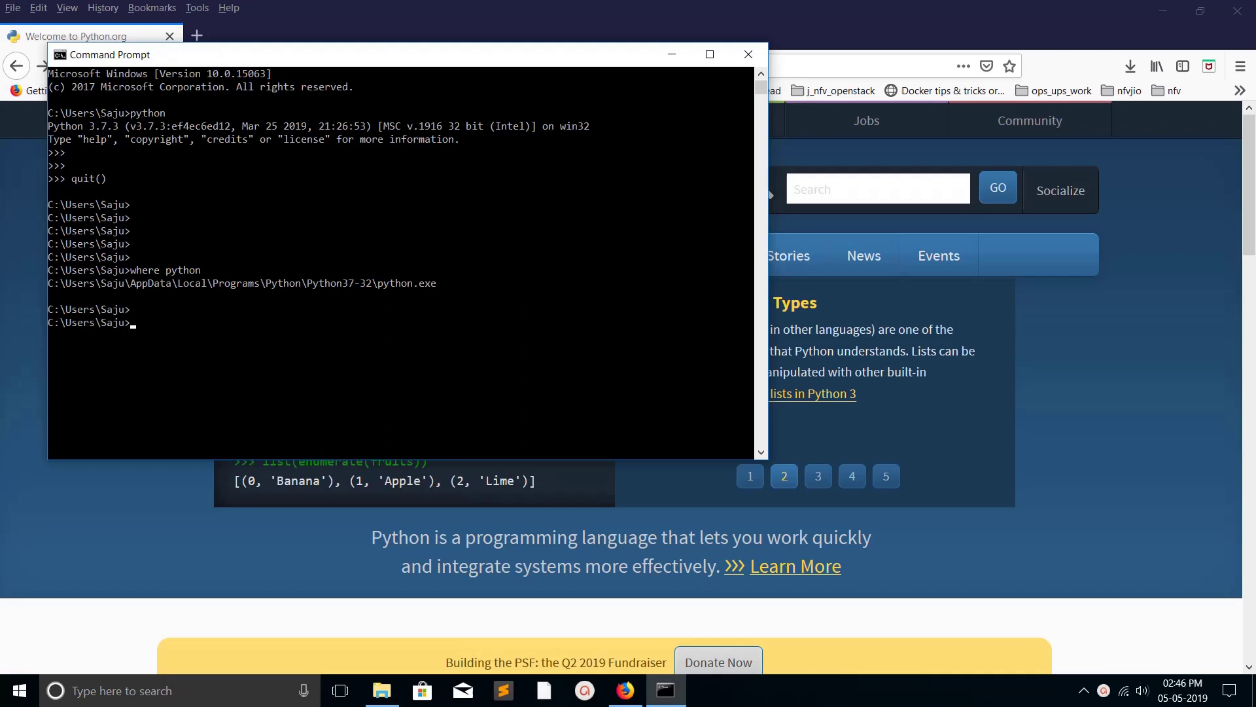
{"action": "key", "text": "Return"}
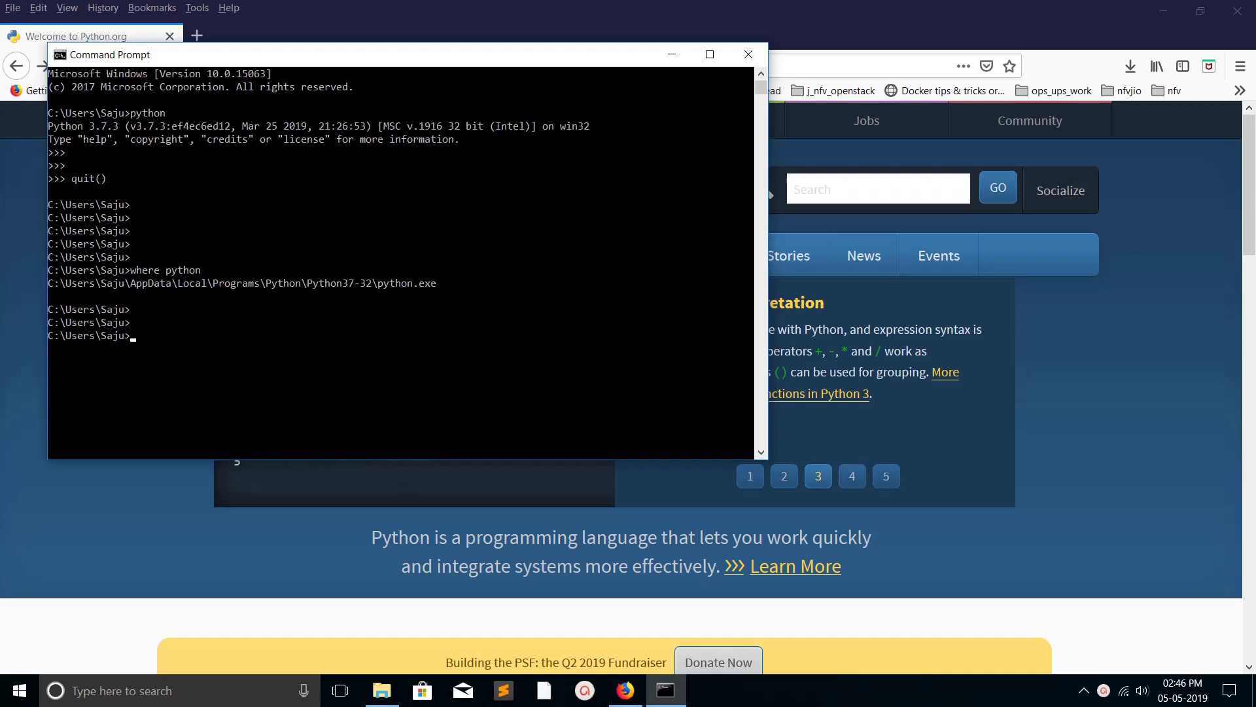
Step: Bring up the Python37-32 folder in File Explorer and clear the Lib selection
{"action": "left_click", "coordinate": [382, 689]}
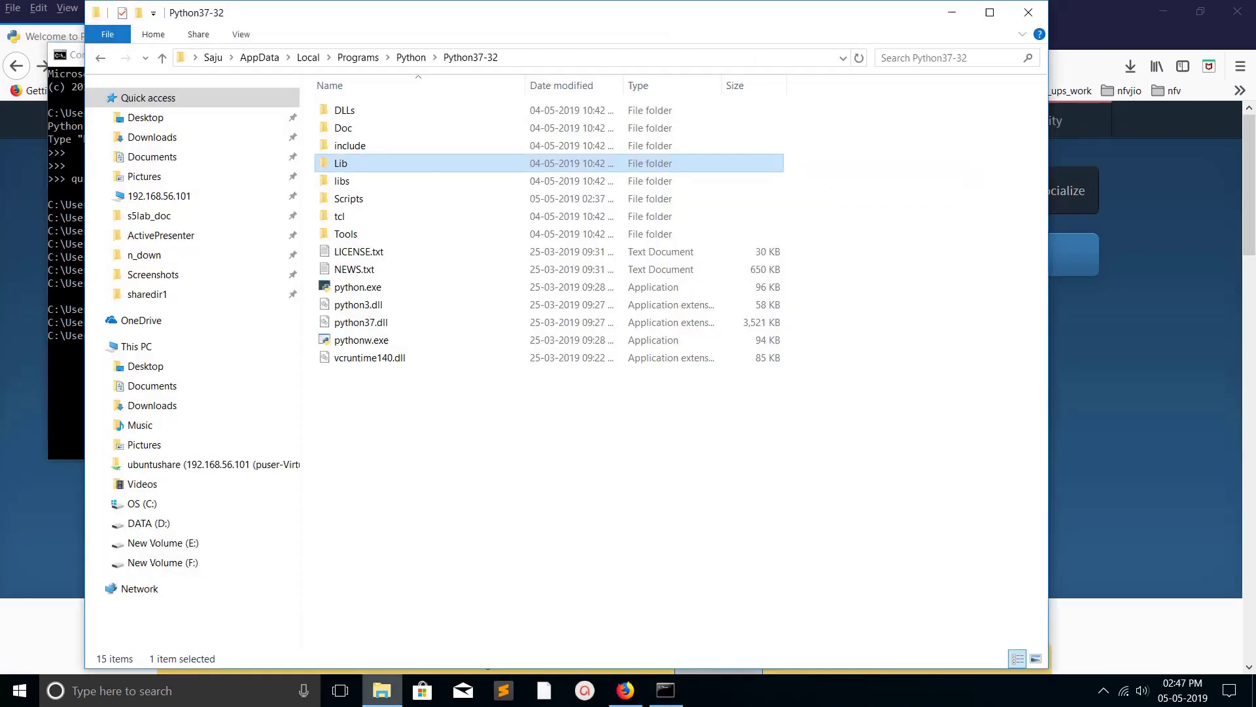
{"action": "left_click", "coordinate": [471, 58]}
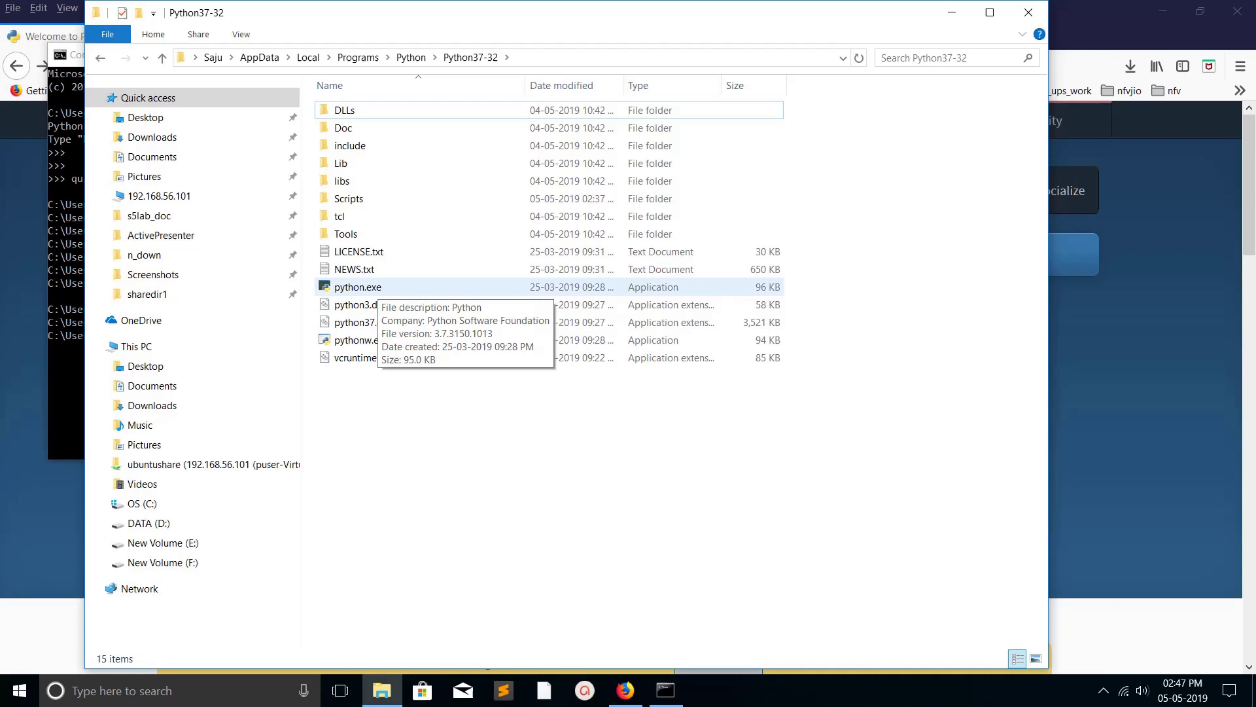
Step: Return to Command Prompt and start the Python interpreter
{"action": "key", "text": "alt+Tab"}
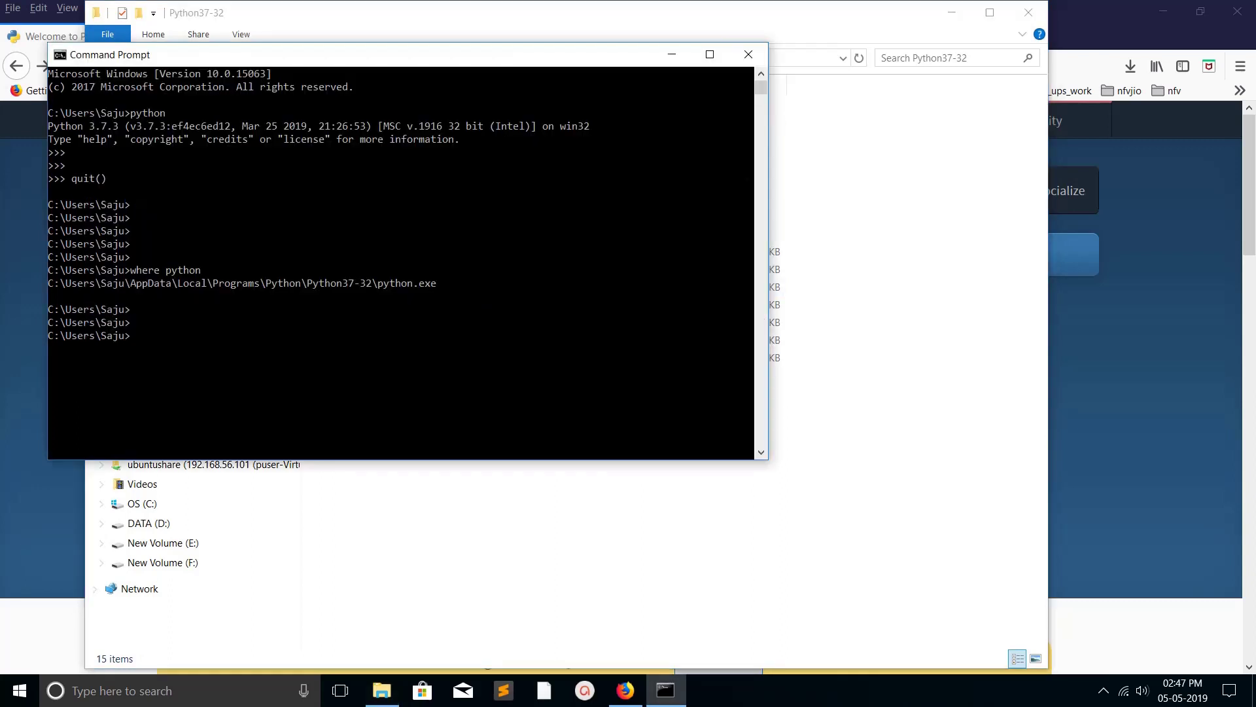
{"action": "left_click", "coordinate": [210, 361]}
{"action": "type", "text": "pyt"}
{"action": "type", "text": "ho"}
{"action": "type", "text": "n"}
{"action": "key", "text": "Return"}
{"action": "key", "text": "Return"}
{"action": "key", "text": "Return"}
{"action": "key", "text": "Return"}
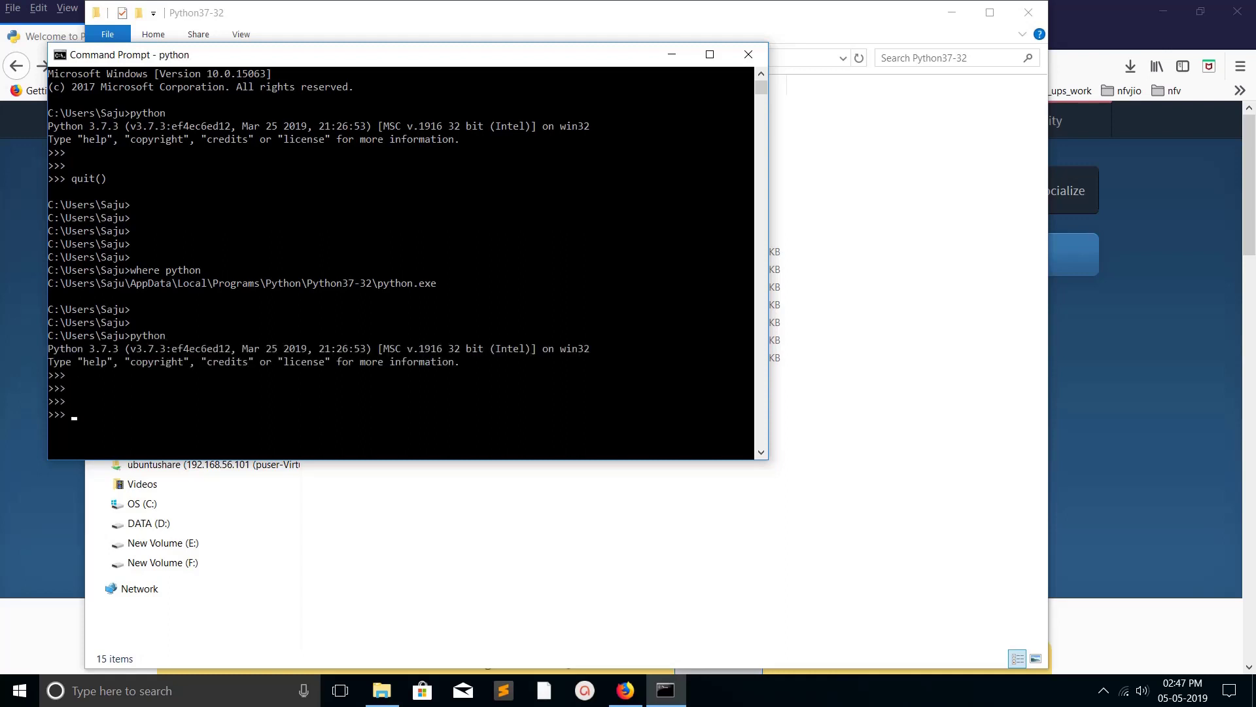
{"action": "type", "text": "import sys"}
{"action": "key", "text": "Return"}
{"action": "type", "text": "sys.executable"}
Step: Print sys.executable to show the Python37-32 python.exe path, then quit Python
{"action": "key", "text": "Return"}
{"action": "key", "text": "Return"}
{"action": "key", "text": "Return"}
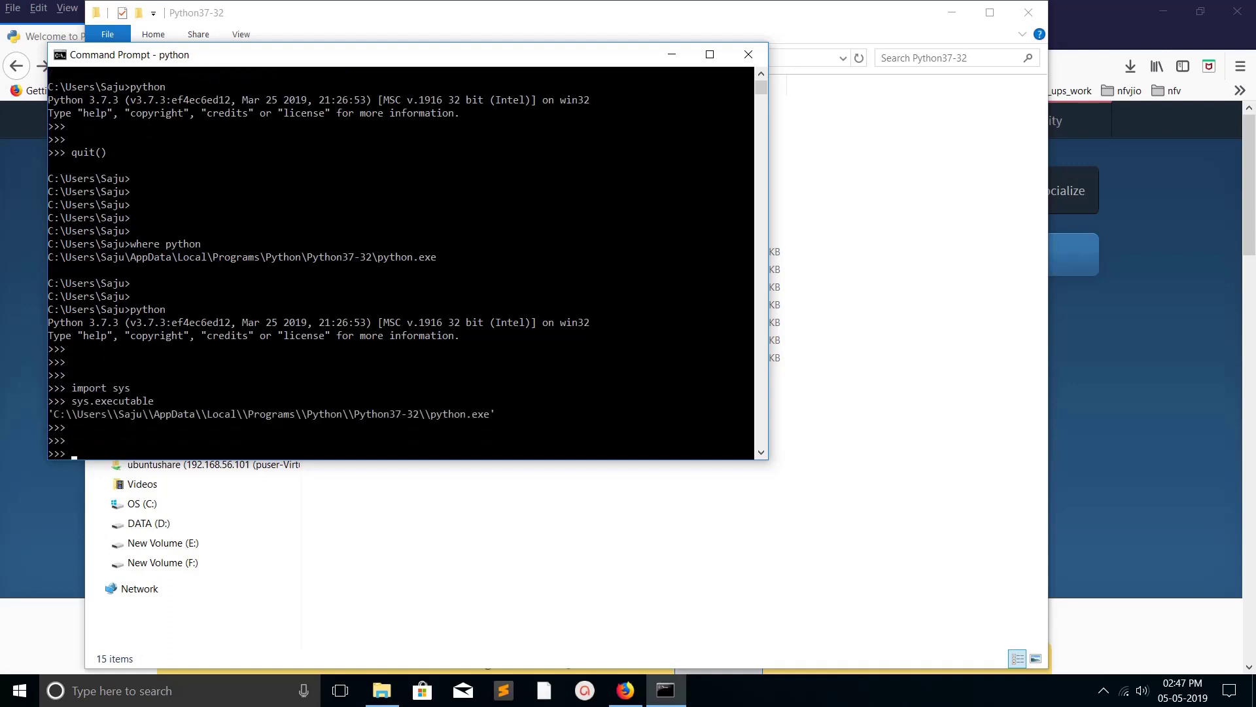
{"action": "key", "text": "Return"}
{"action": "key", "text": "Return"}
{"action": "key", "text": "Return"}
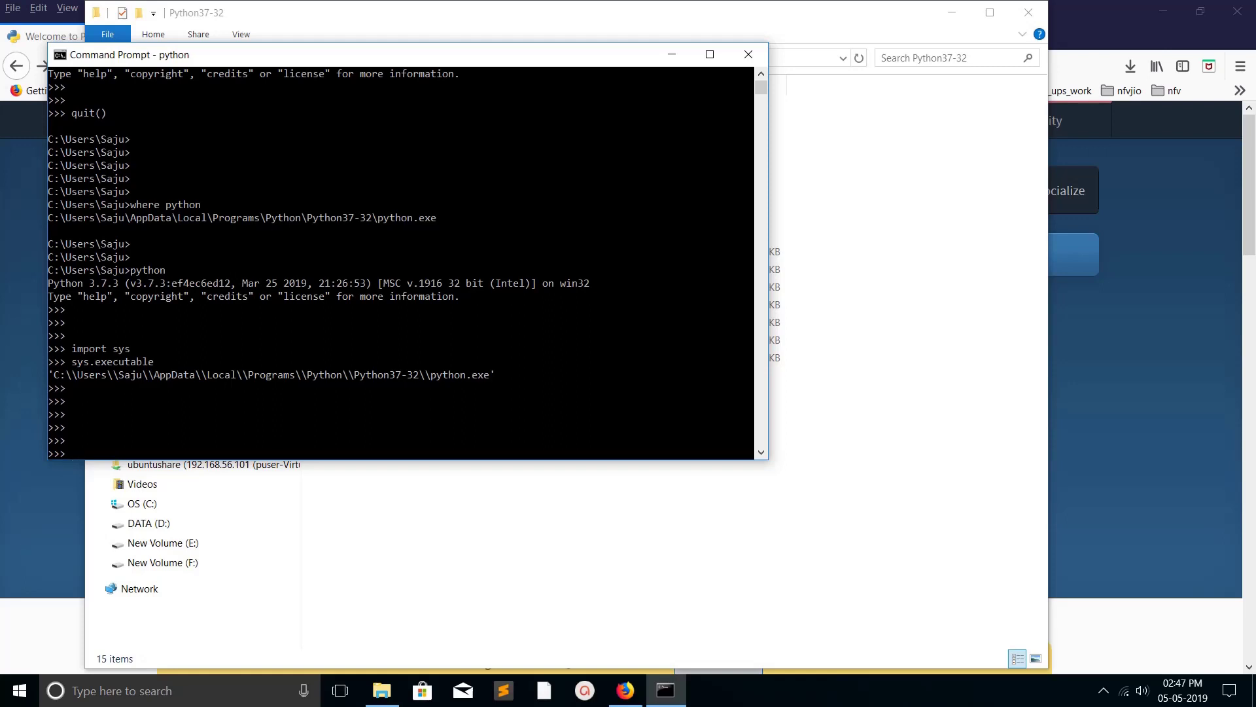
{"action": "type", "text": "qu"}
{"action": "type", "text": "it()"}
{"action": "key", "text": "Return"}
{"action": "key", "text": "Return"}
{"action": "key", "text": "Return"}
{"action": "key", "text": "Return"}
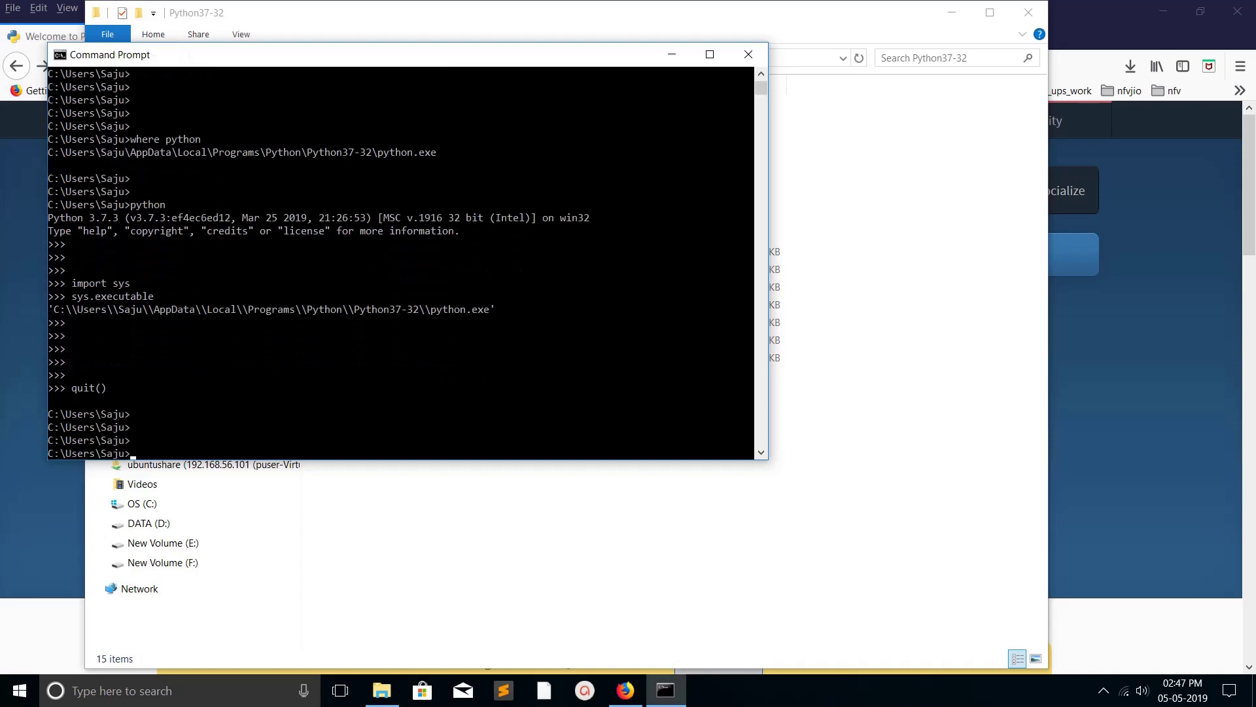
{"action": "key", "text": "Return"}
{"action": "key", "text": "Return"}
{"action": "key", "text": "Return"}
{"action": "type", "text": "p"}
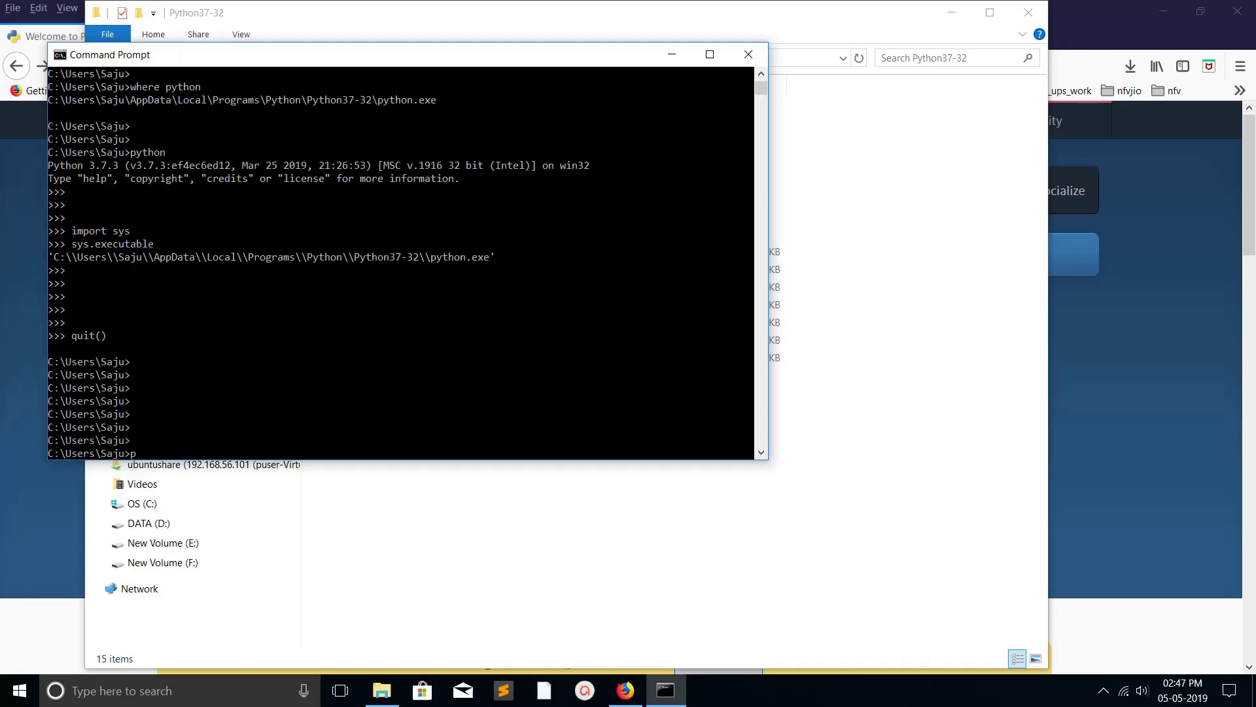
{"action": "type", "text": "ip"}
{"action": "type", "text": "3 --version"}
Step: Run 'pip3 --version', showing pip 19.1 for Python 3.7
{"action": "key", "text": "Return"}
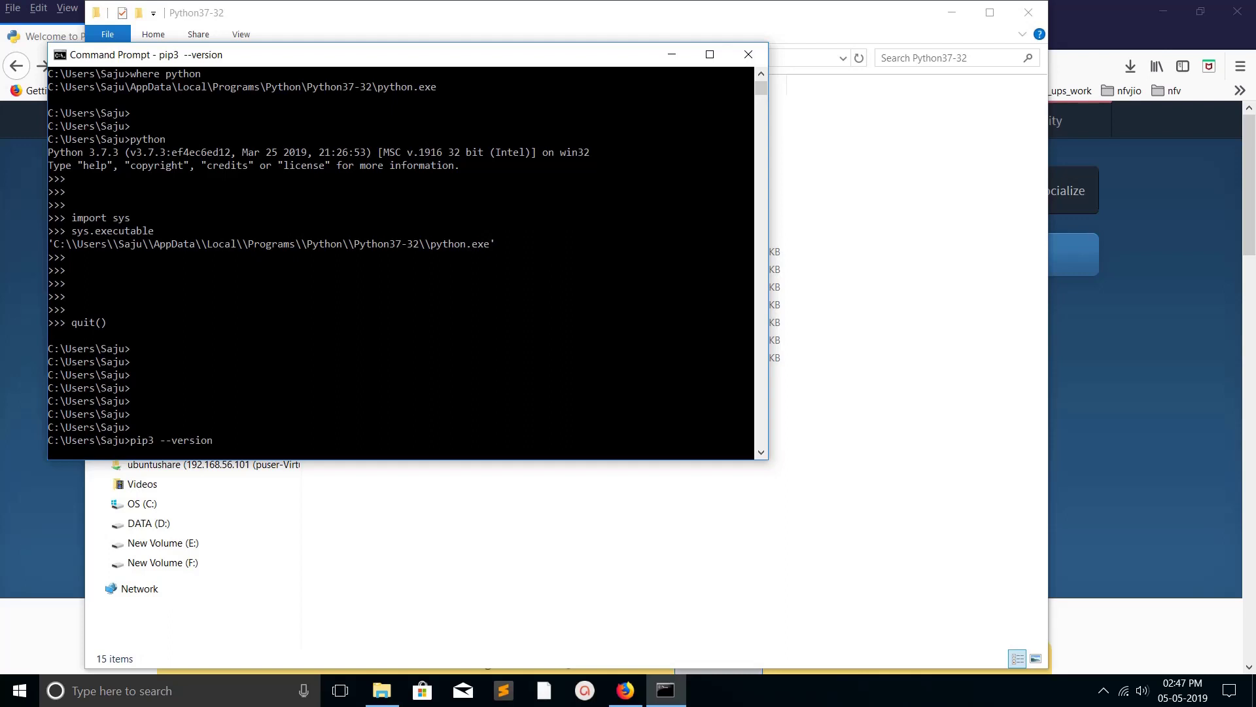
{"action": "key", "text": "Return"}
{"action": "key", "text": "Return"}
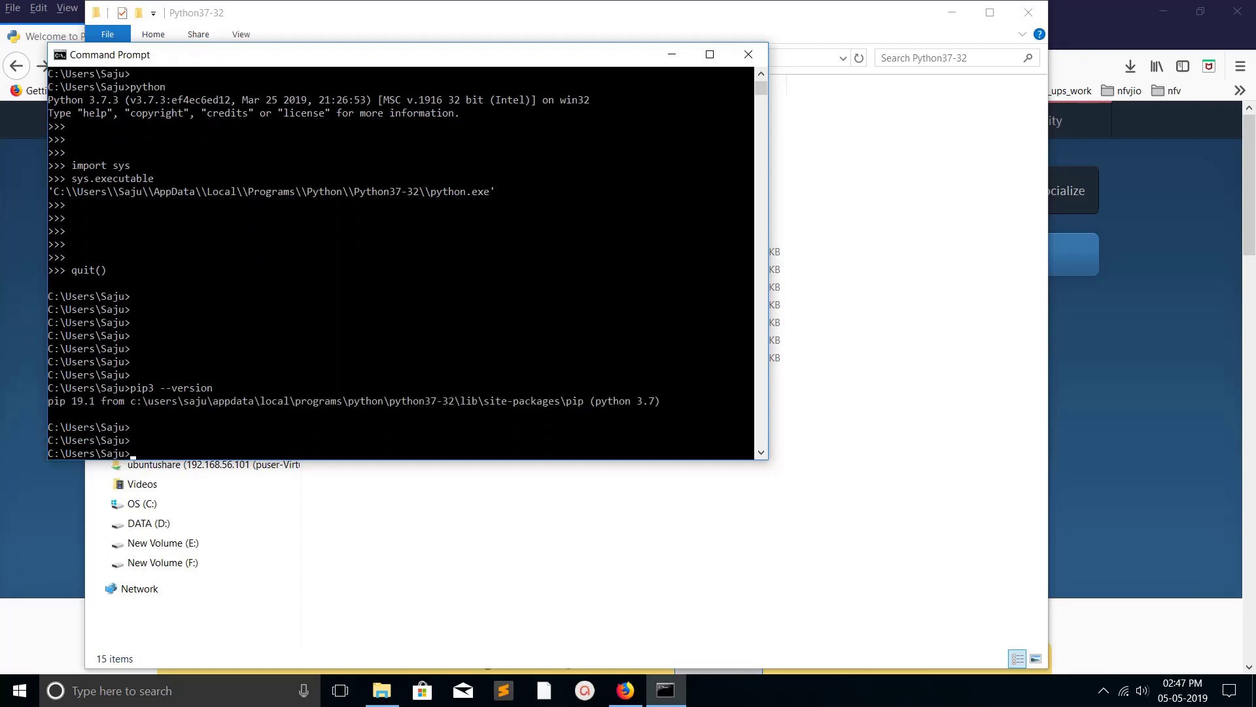
{"action": "key", "text": "Return"}
{"action": "key", "text": "Return"}
Step: Run 'where pip3' to find pip3.exe in Python37-32\Scripts, then bring the folder window forward
{"action": "key", "text": "Up"}
{"action": "key", "text": "BackSpace"}
{"action": "key", "text": "BackSpace"}
{"action": "key", "text": "BackSpace"}
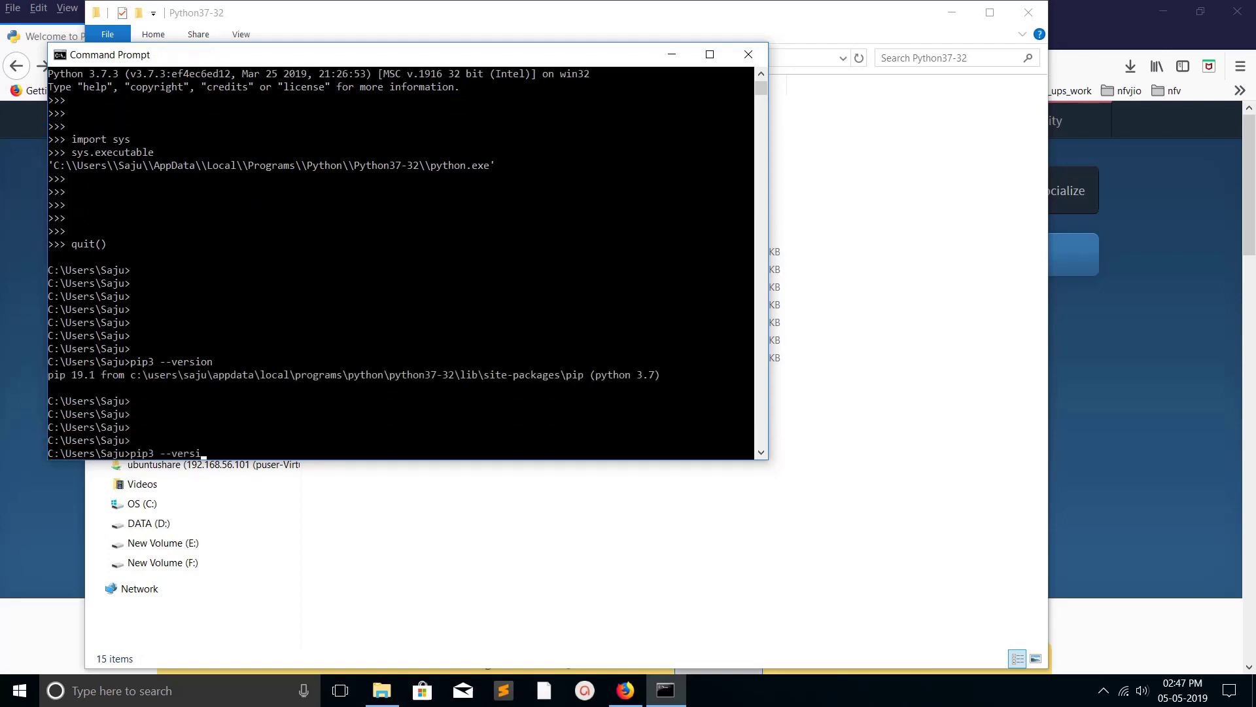
{"action": "key", "text": "BackSpace"}
{"action": "key", "text": "BackSpace"}
{"action": "key", "text": "BackSpace"}
{"action": "key", "text": "BackSpace"}
{"action": "key", "text": "BackSpace"}
{"action": "key", "text": "BackSpace"}
{"action": "key", "text": "Home"}
{"action": "type", "text": "where"}
{"action": "key", "text": "Return"}
{"action": "key", "text": "Return"}
{"action": "key", "text": "Return"}
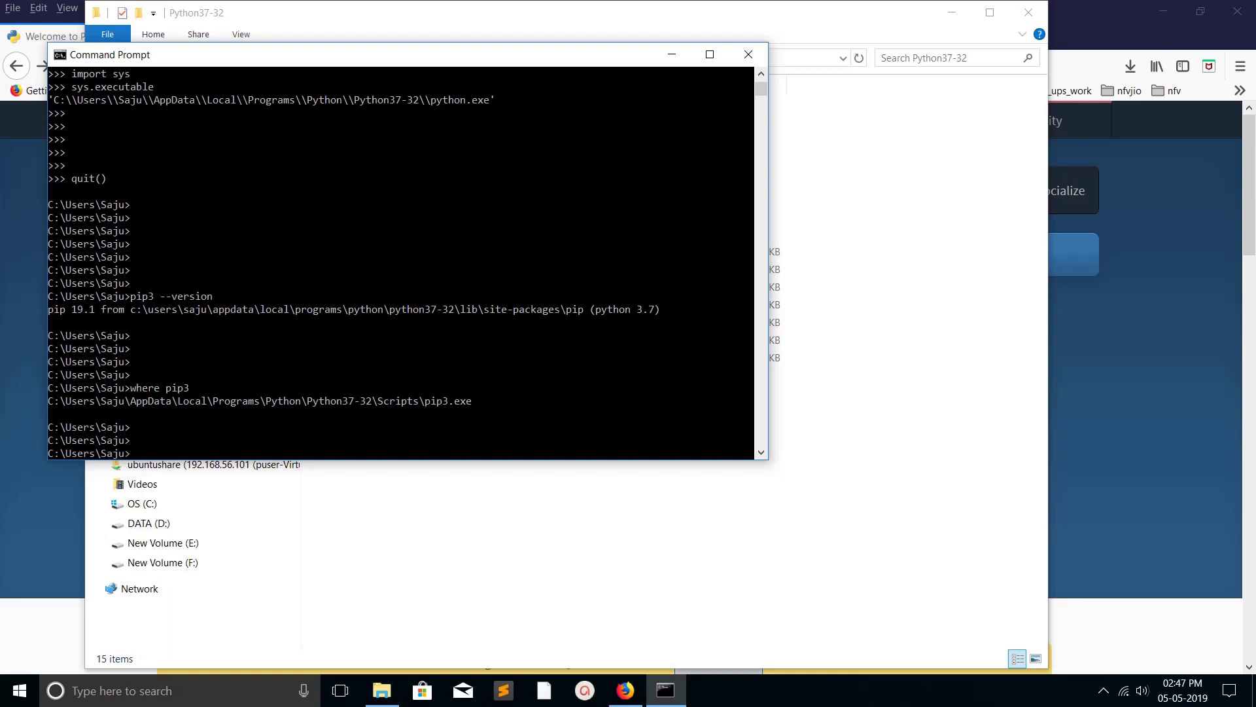
{"action": "key", "text": "alt+Tab"}
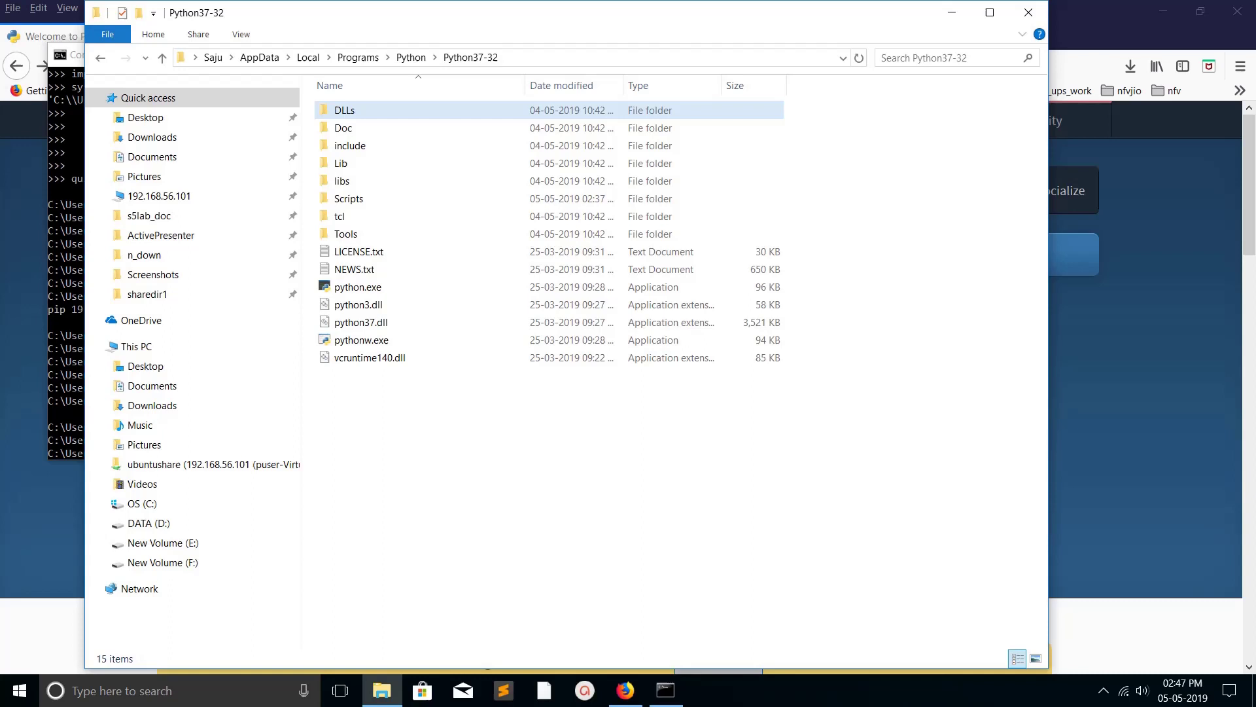
Step: Open the Scripts folder listing pip3.exe and bring the console window over it
{"action": "double_click", "coordinate": [348, 198]}
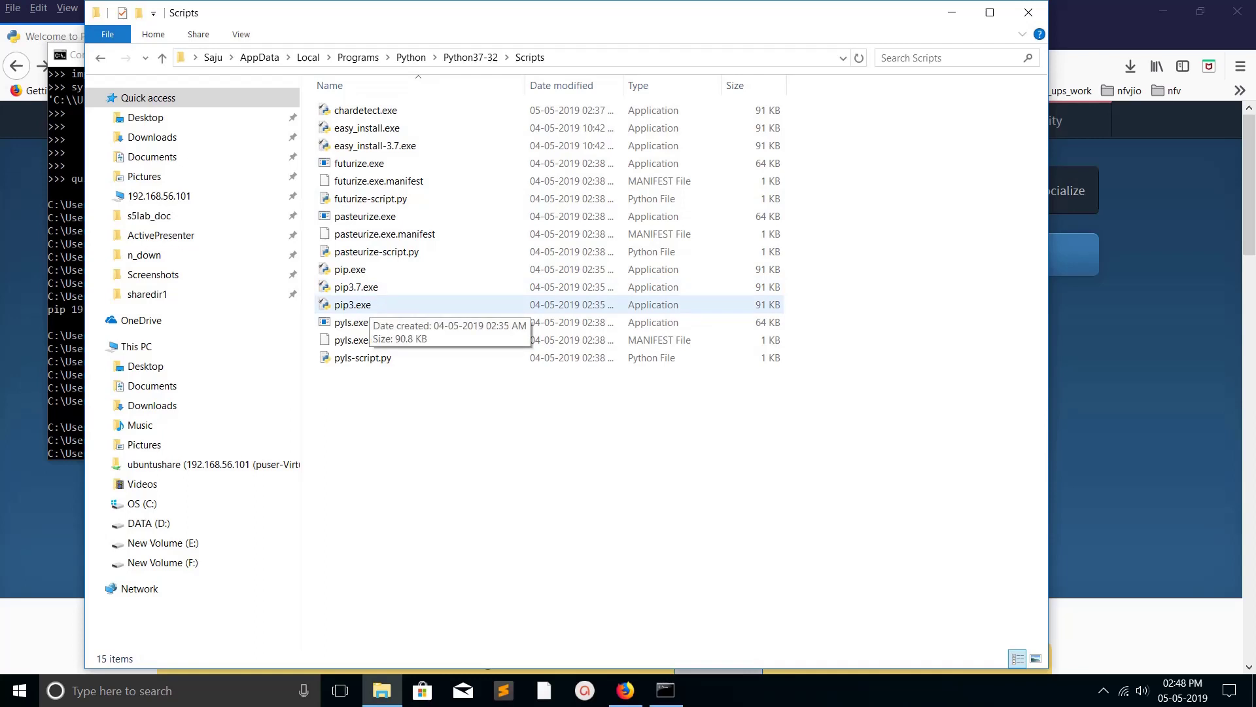
{"action": "left_click", "coordinate": [64, 197]}
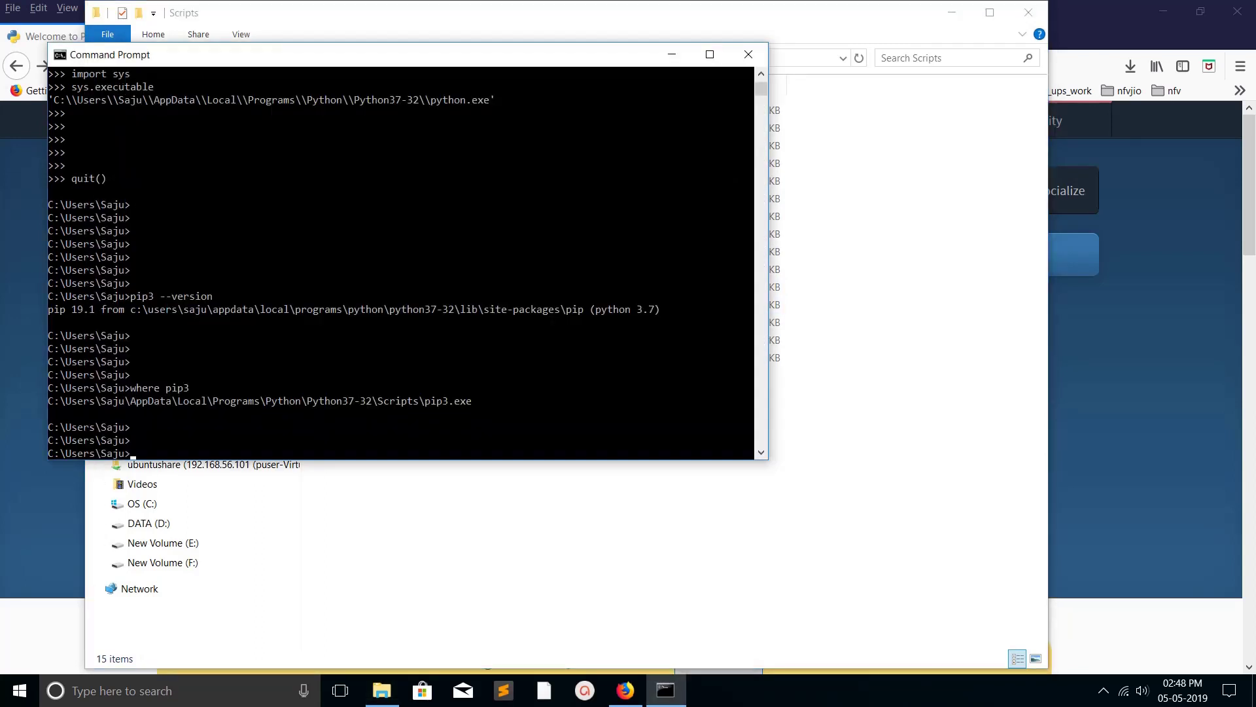
{"action": "left_click_drag", "start_coordinate": [392, 54], "coordinate": [618, 157]}
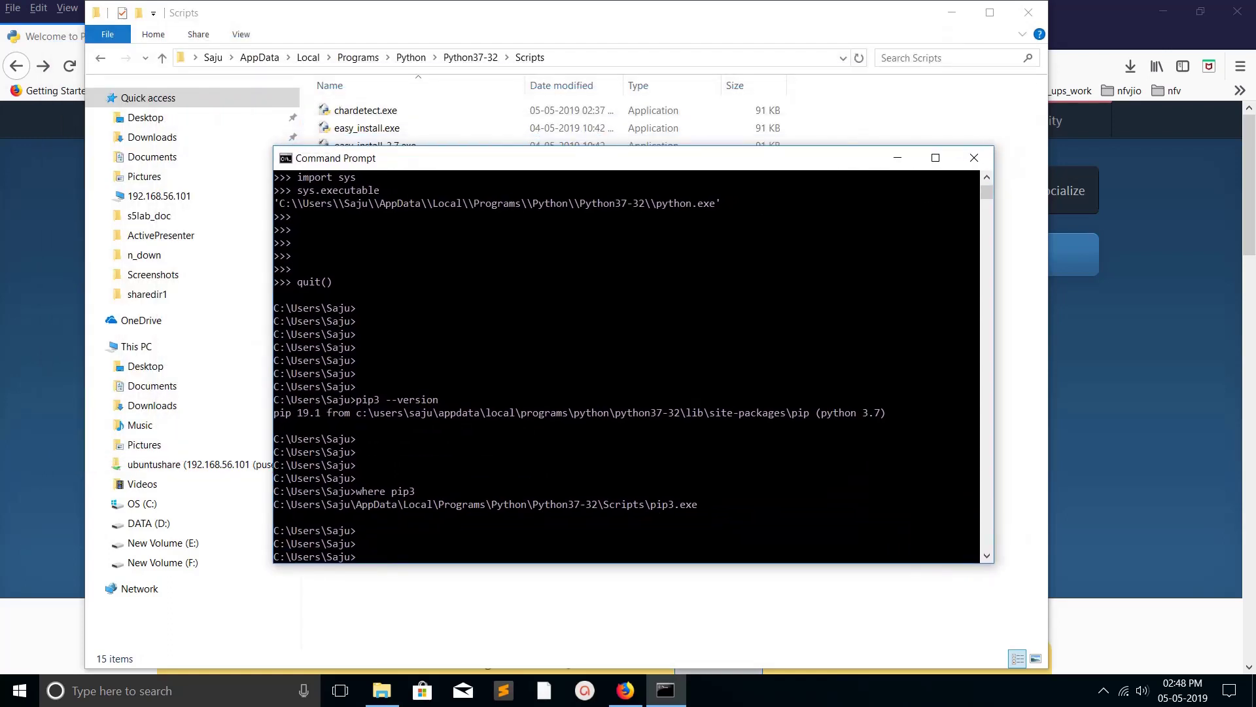
Step: Reposition the console window beside the Scripts file list
{"action": "left_click", "coordinate": [689, 346]}
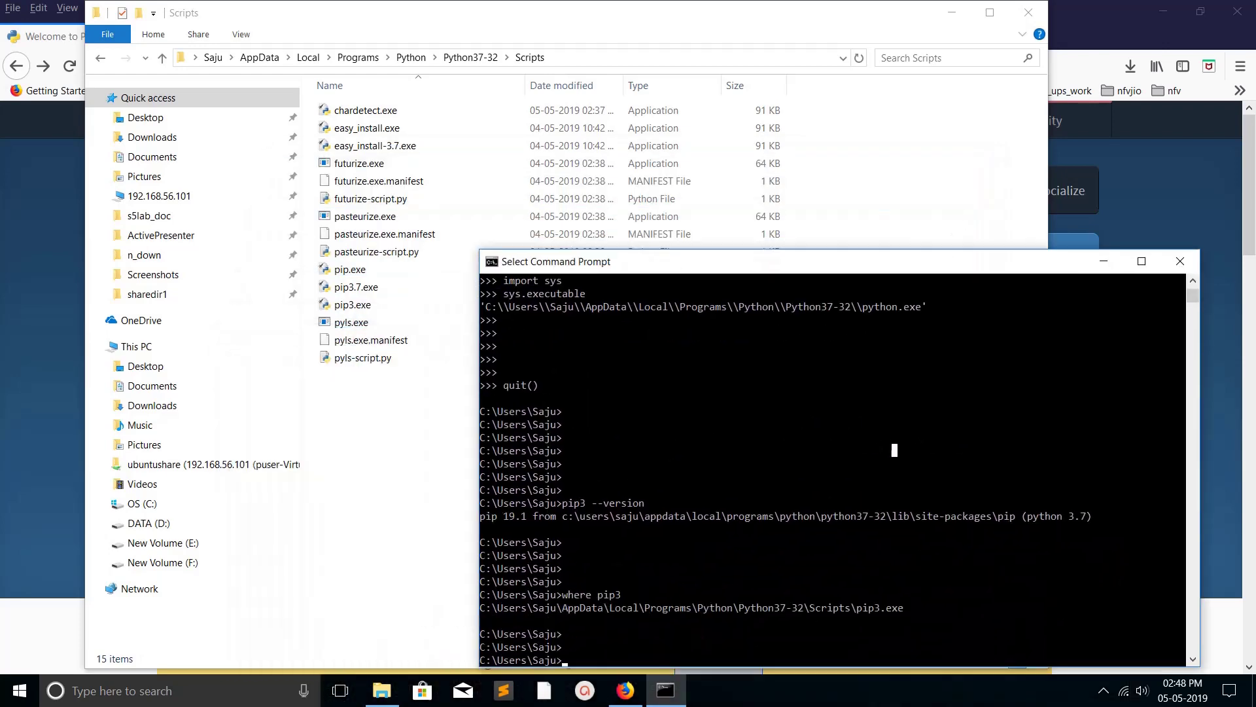
{"action": "left_click_drag", "start_coordinate": [589, 157], "coordinate": [778, 98]}
{"action": "left_click", "coordinate": [920, 207]}
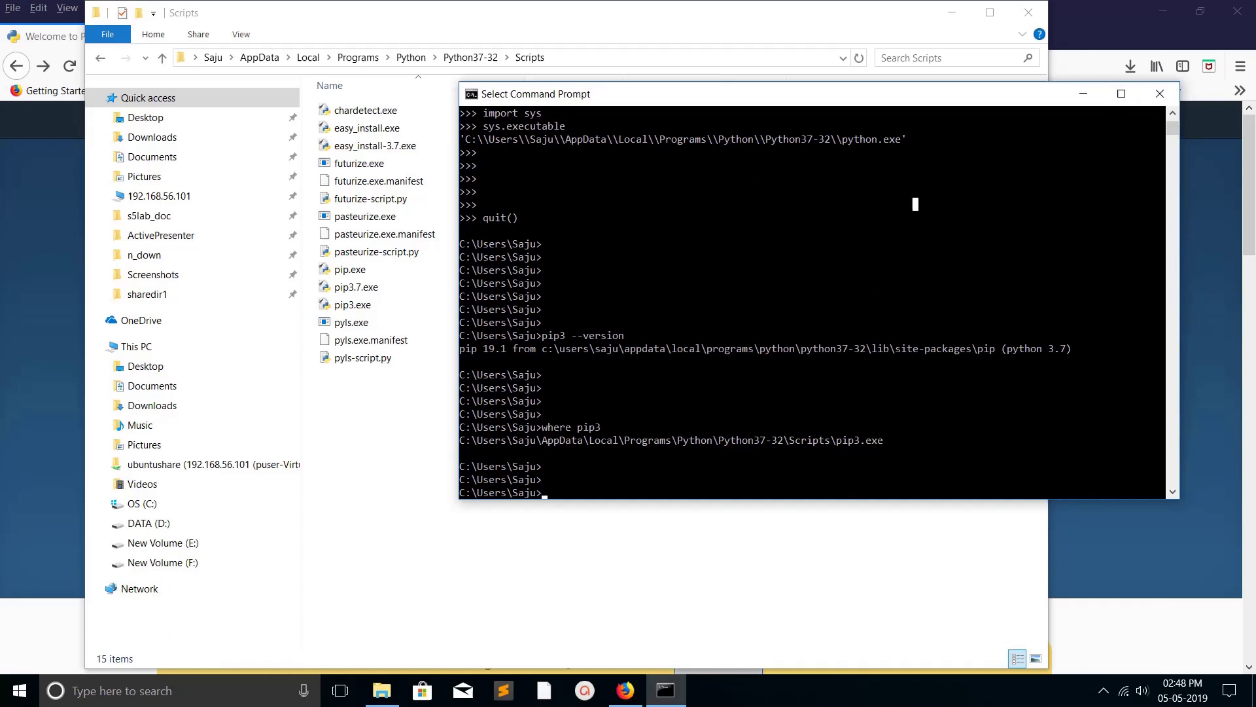
{"action": "left_click_drag", "start_coordinate": [778, 98], "coordinate": [791, 113]}
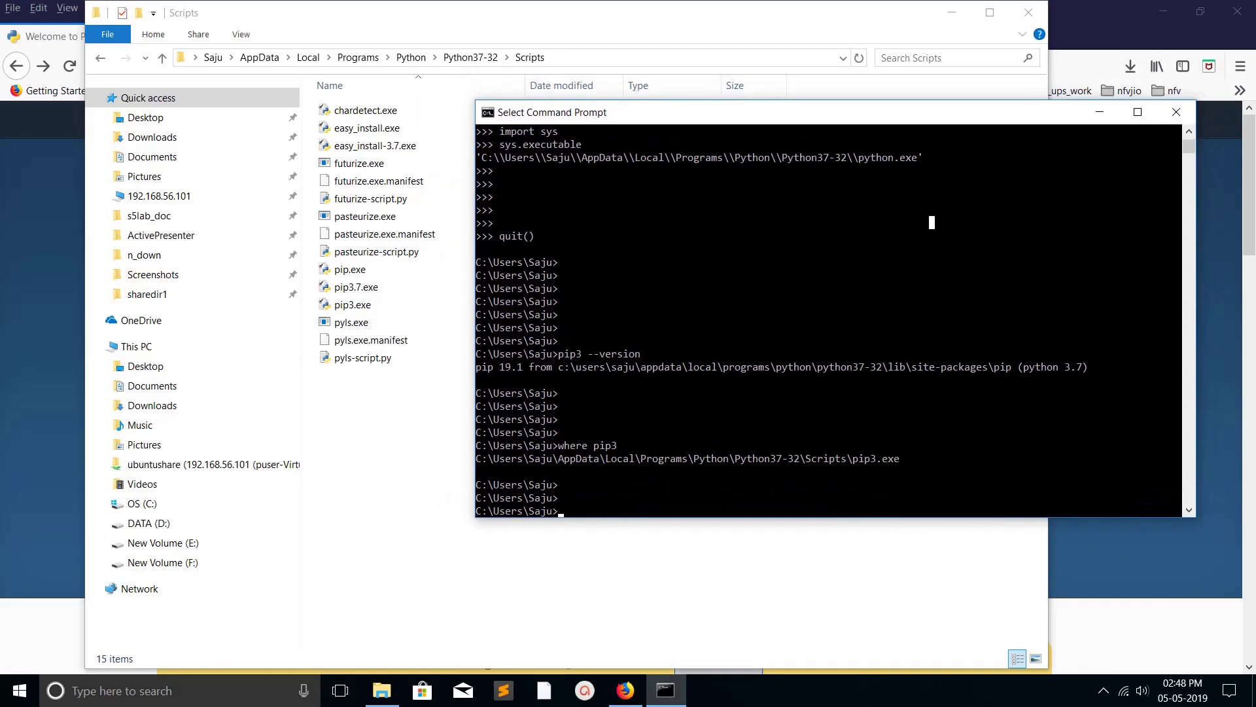
Step: Search 'envi' to open system environment settings and the Environment Variables list
{"action": "key", "text": "super+s"}
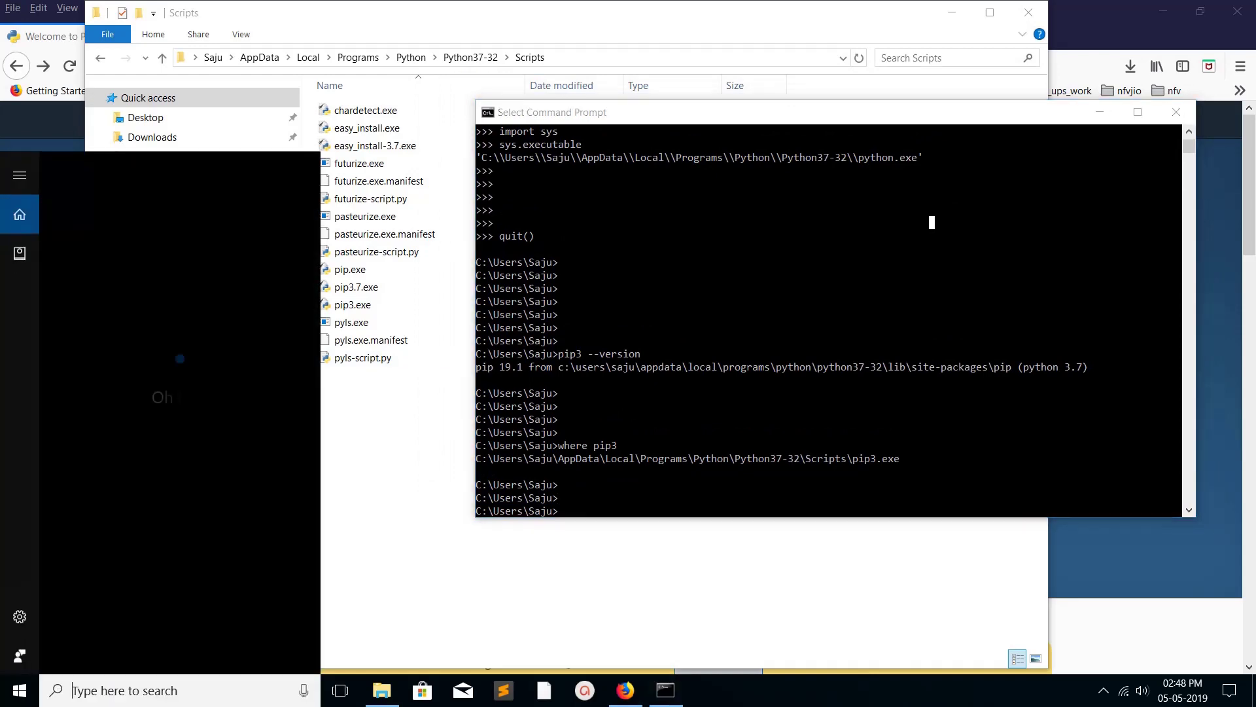
{"action": "type", "text": "envi"}
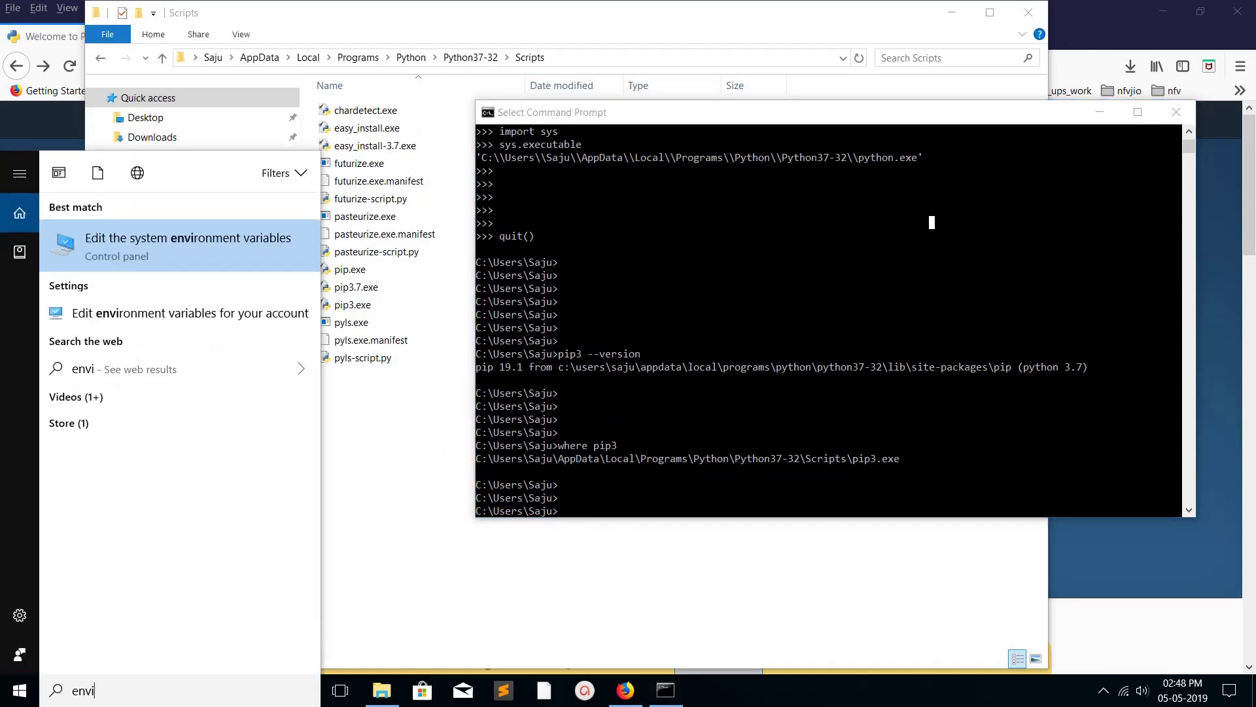
{"action": "key", "text": "Return"}
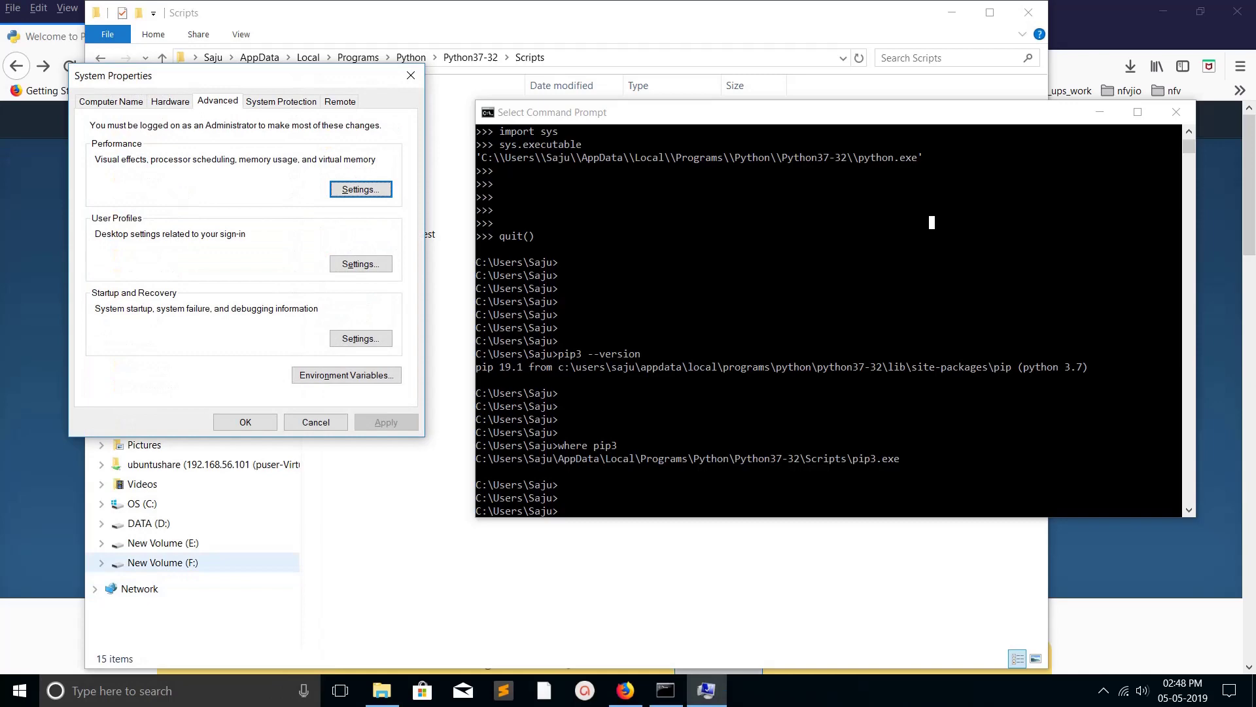
{"action": "left_click", "coordinate": [346, 375]}
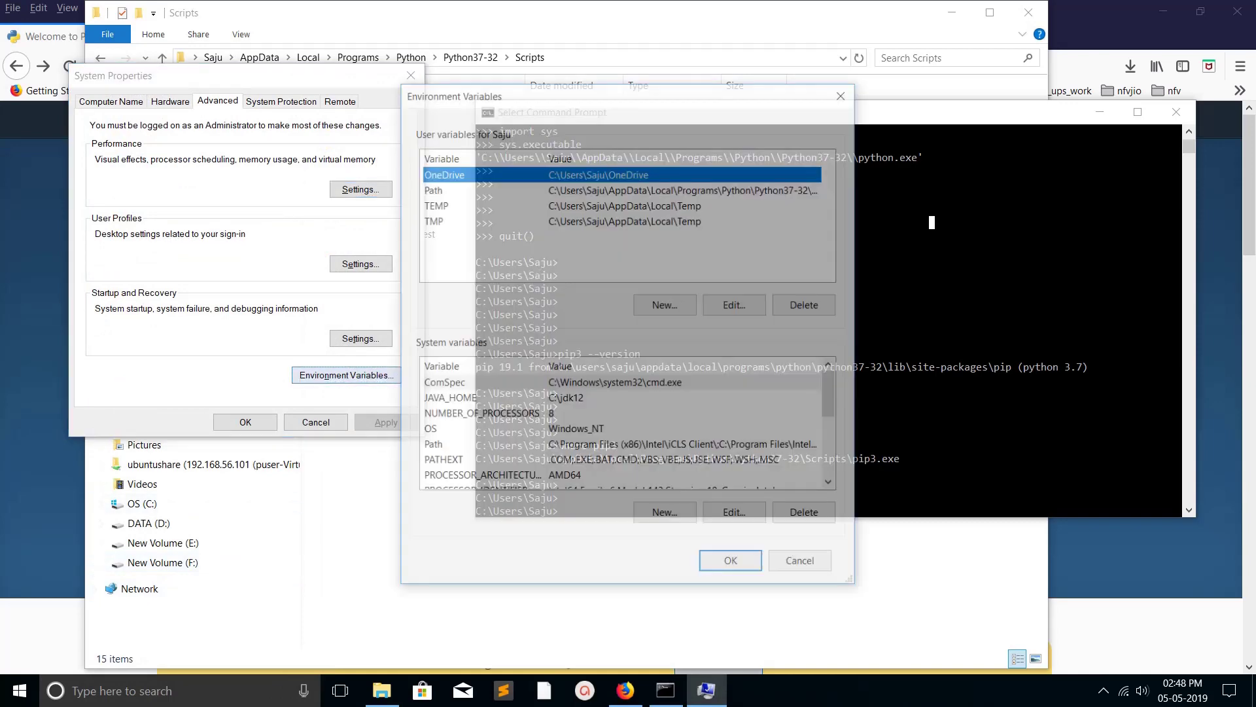
Step: Edit the user Path variable and browse its Python37-32 and Scripts entries
{"action": "key", "text": "Down"}
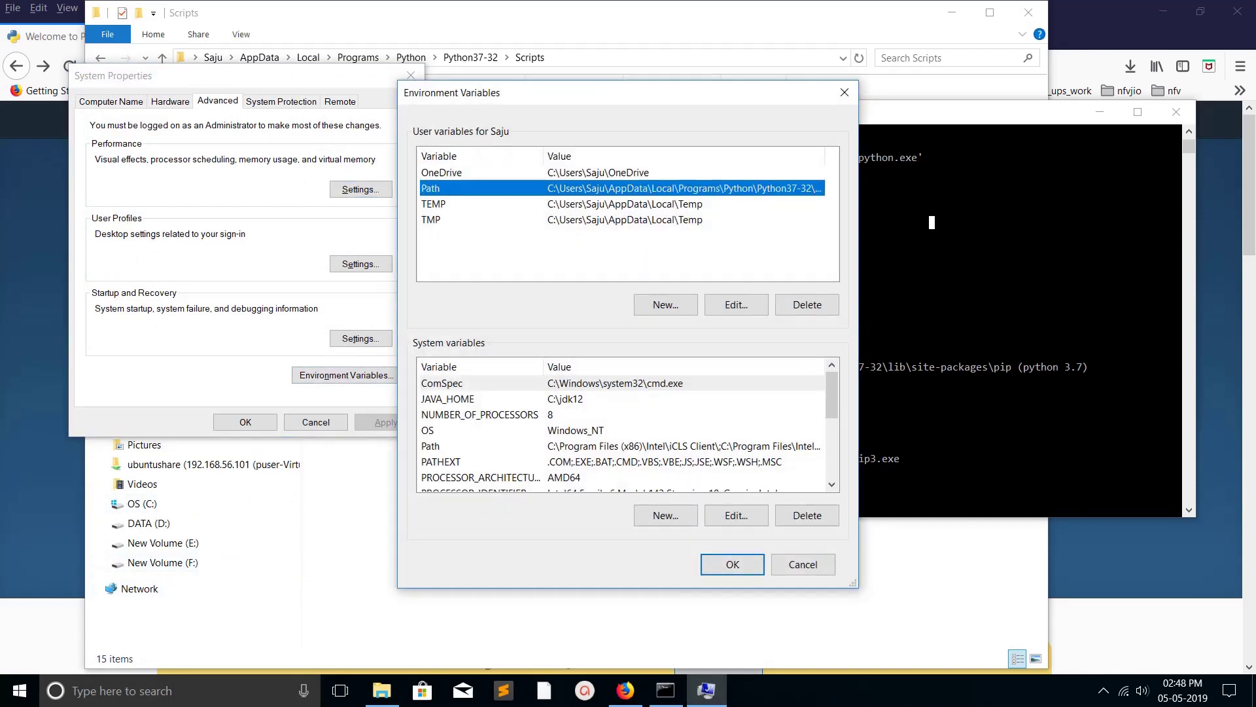
{"action": "left_click", "coordinate": [736, 304]}
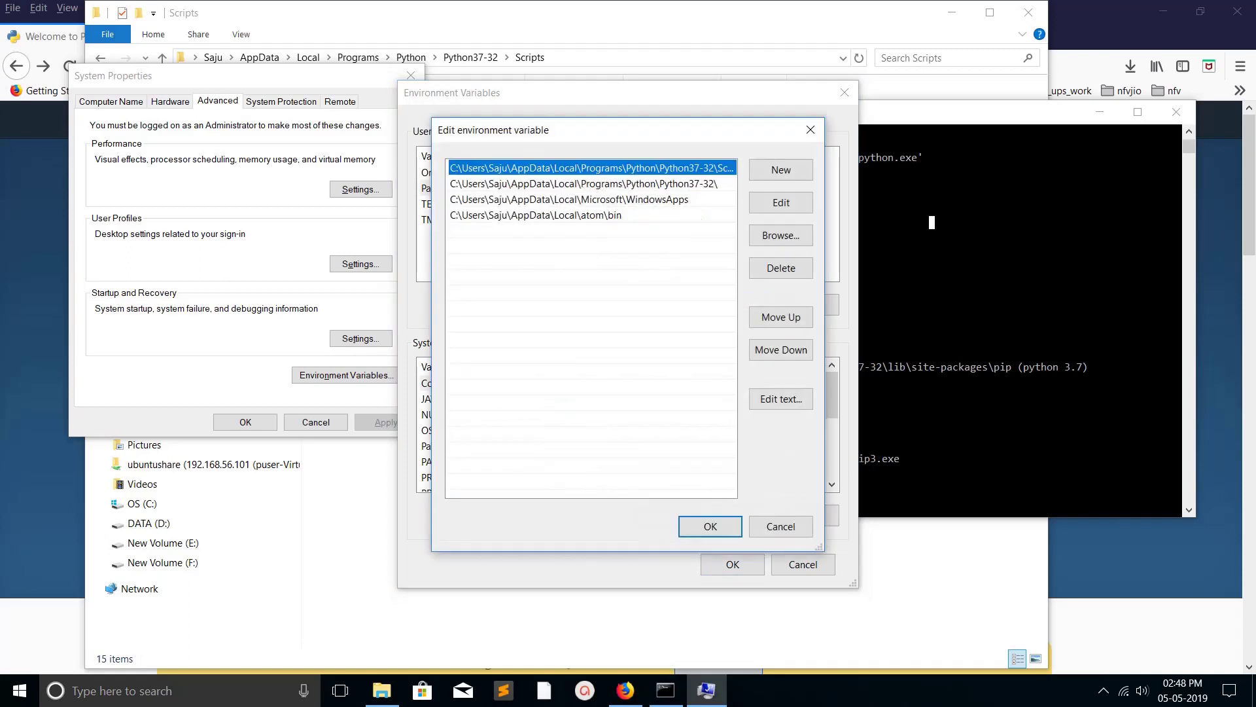
{"action": "key", "text": "Down"}
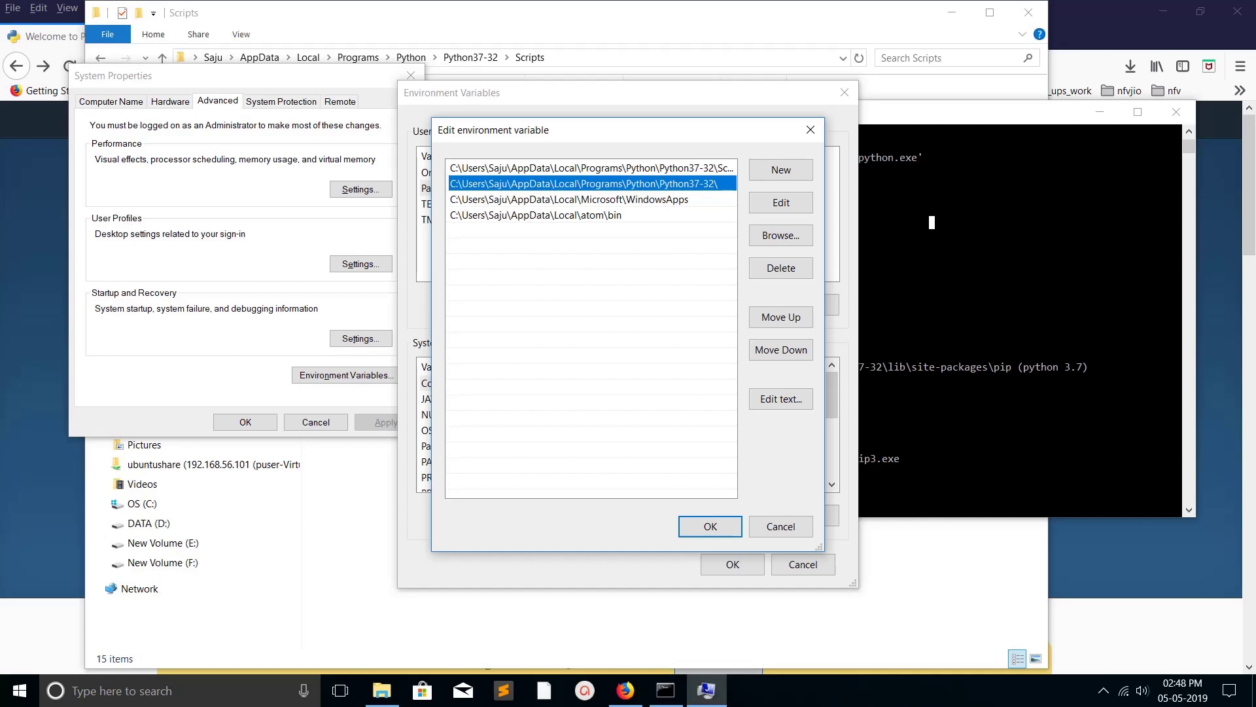
{"action": "key", "text": "Up"}
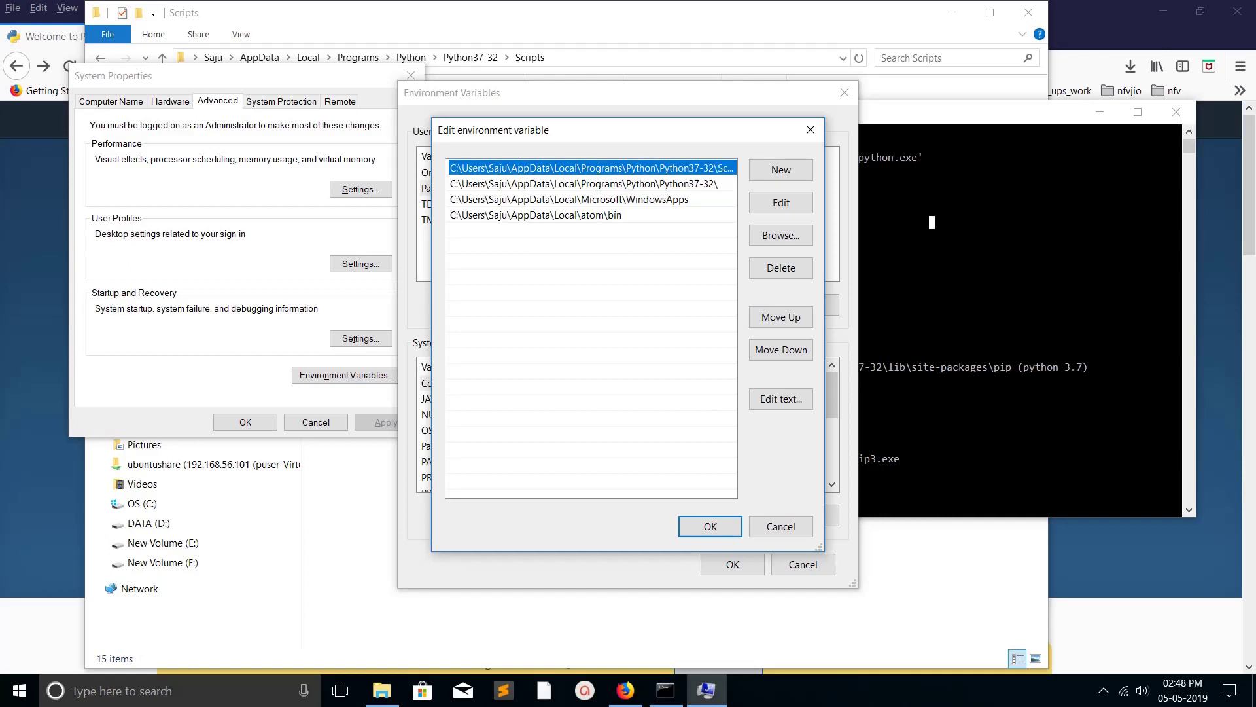